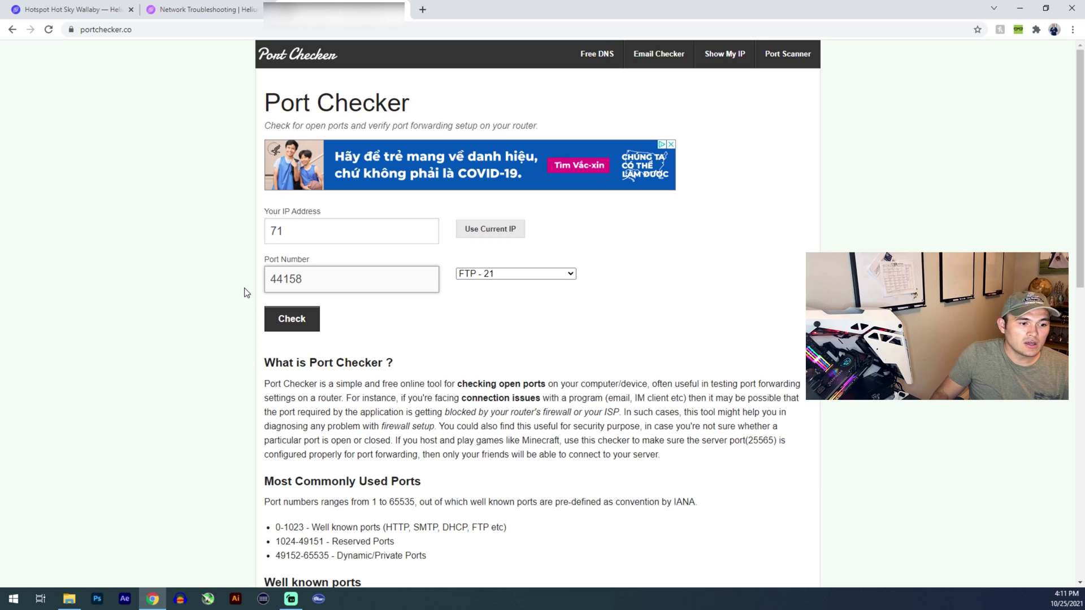
# Run the Port Checker test on port 44158 and read the 'Port 44158 is open' result.
pyautogui.click(301, 336)
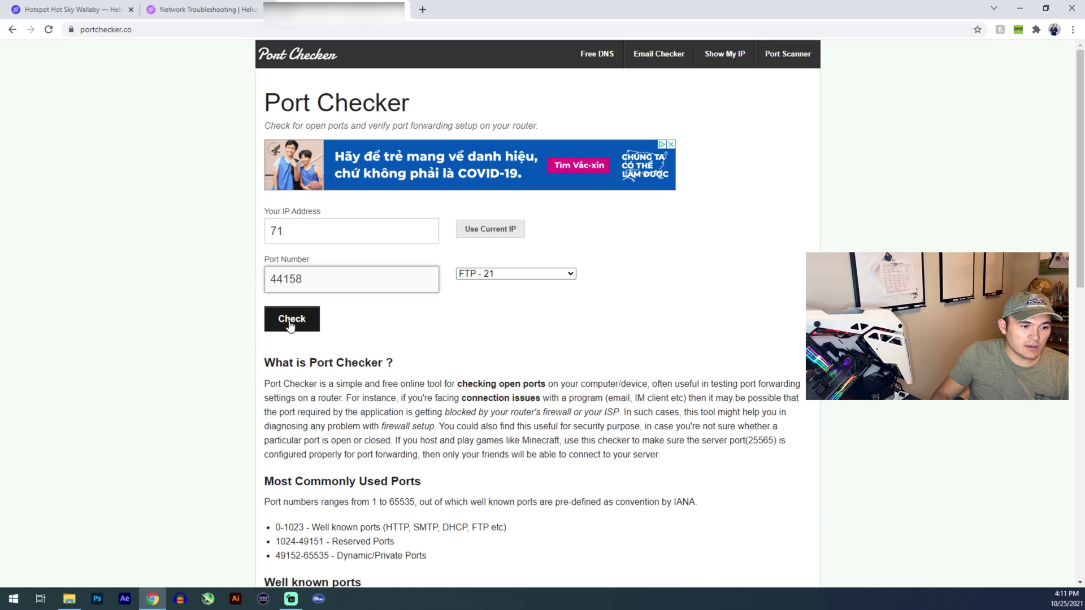
pyautogui.moveTo(272, 363); pyautogui.dragTo(464, 364)
pyautogui.click(348, 366)
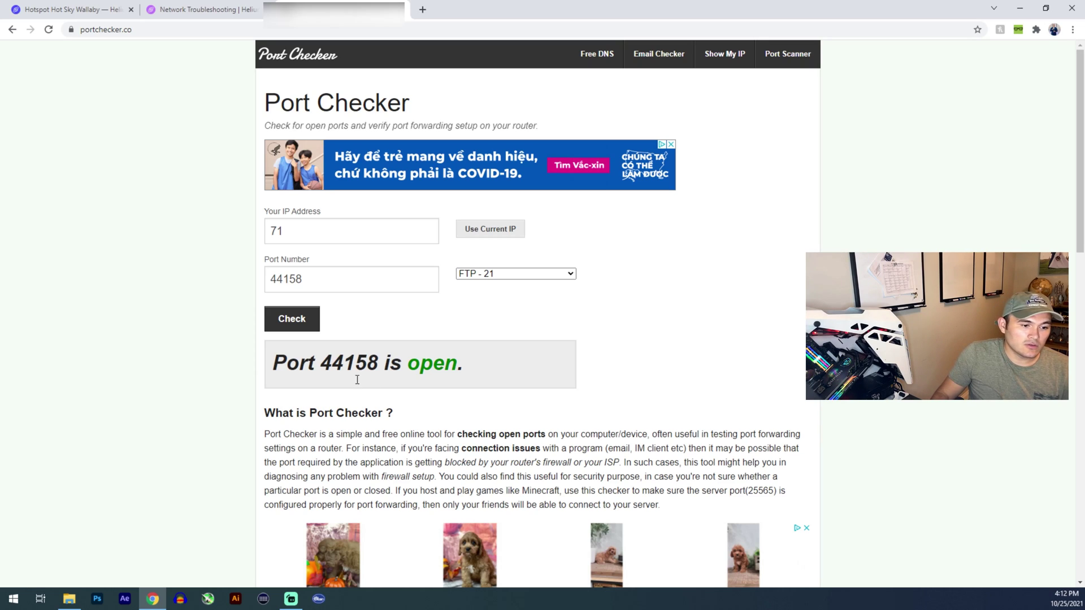
pyautogui.doubleClick(349, 363)
pyautogui.hotkey('alt', 'Tab')
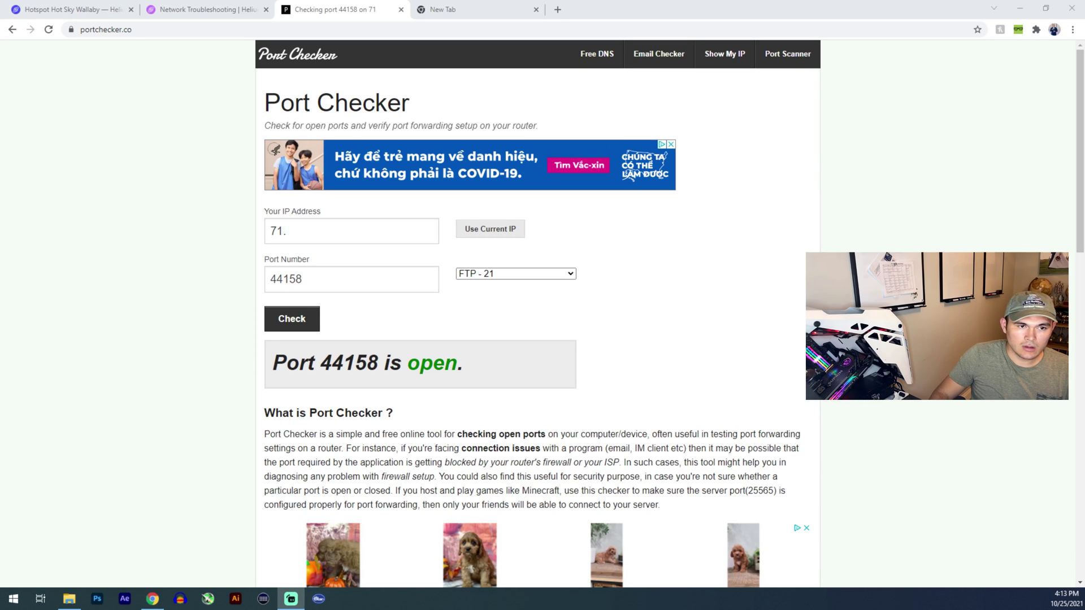
# Load 192.168.1.1 in the new tab and sign in with the router's username and password.
pyautogui.click(461, 15)
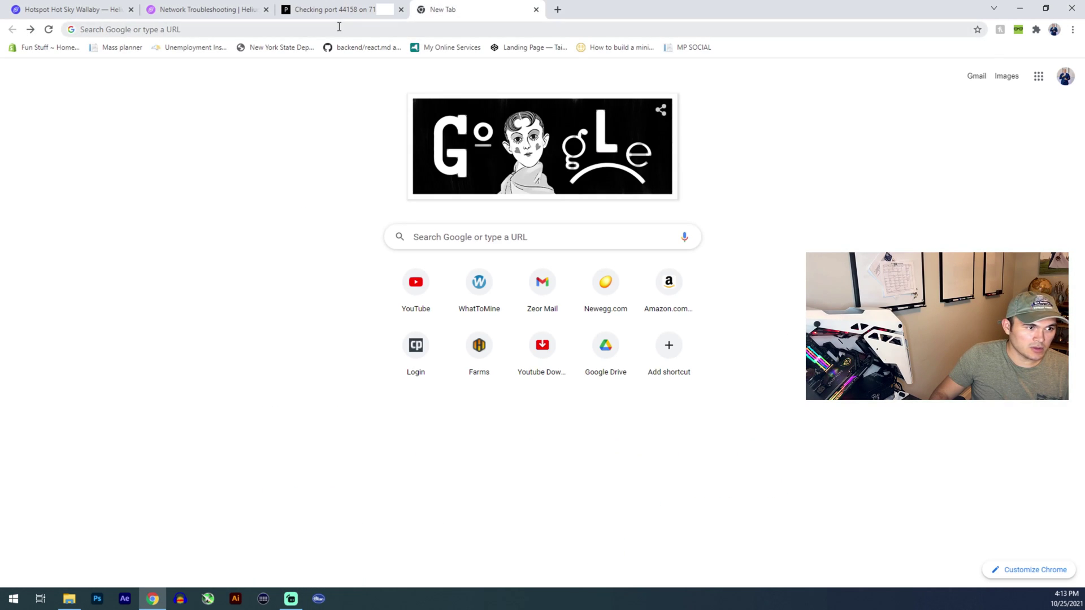
pyautogui.click(339, 25)
pyautogui.write('192.168.1.1')
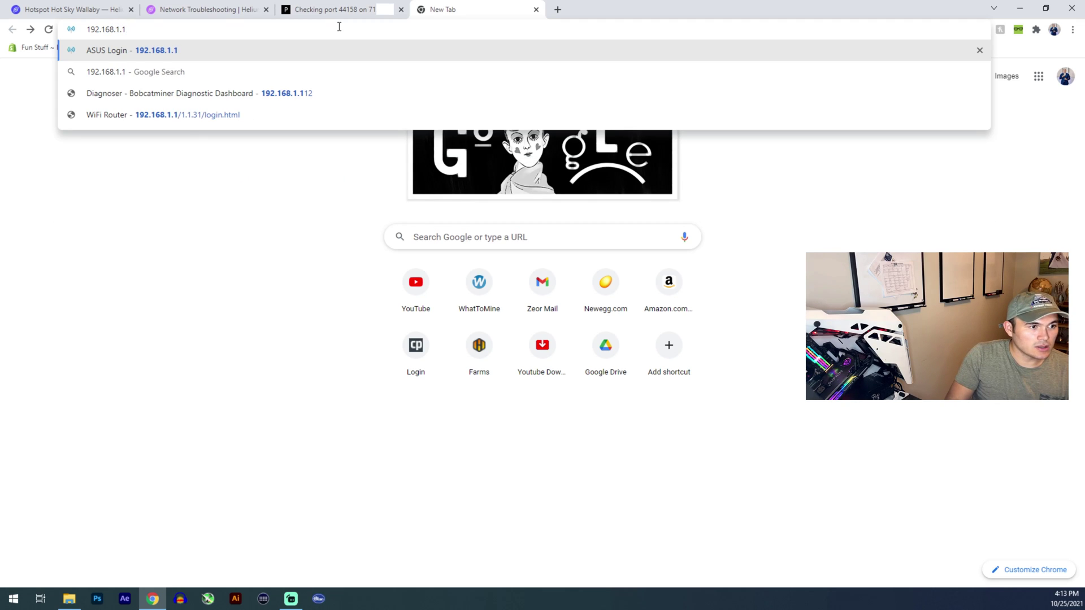
pyautogui.press('Return')
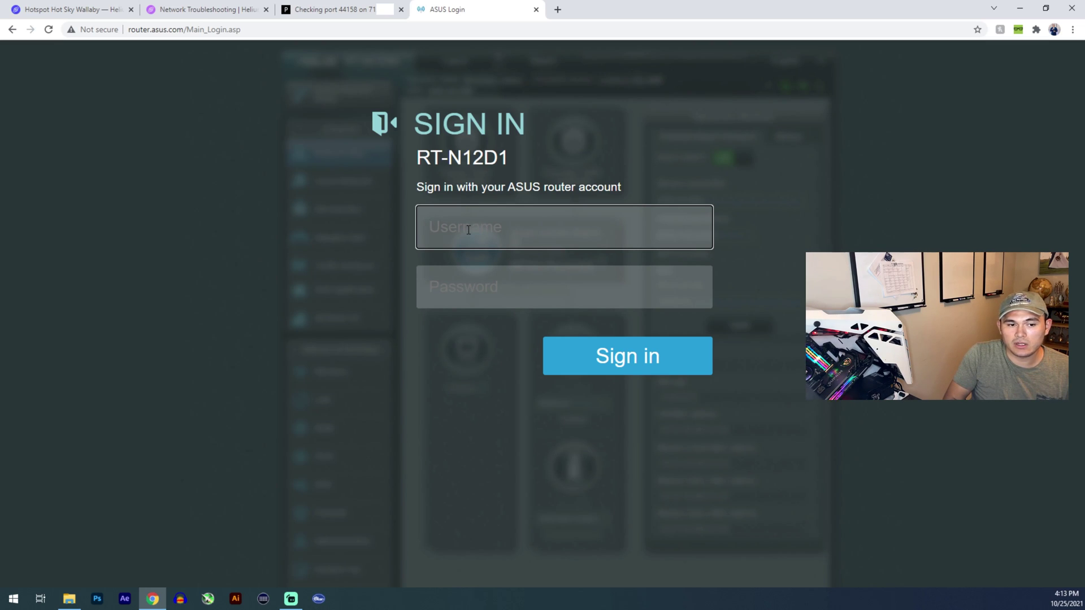
pyautogui.write('admin')
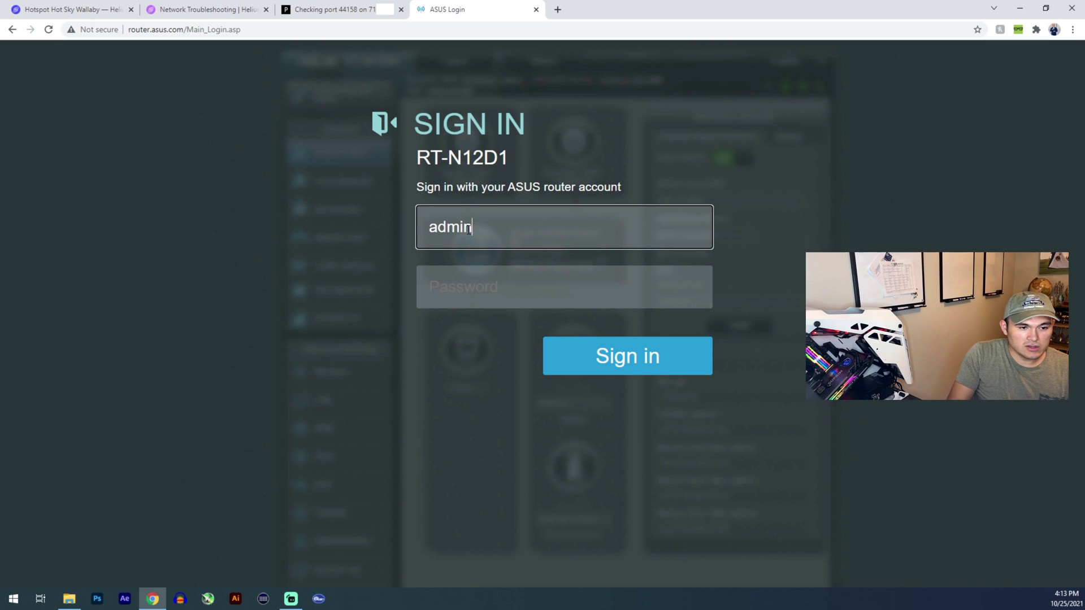
pyautogui.press('Tab')
pyautogui.write('••••••')
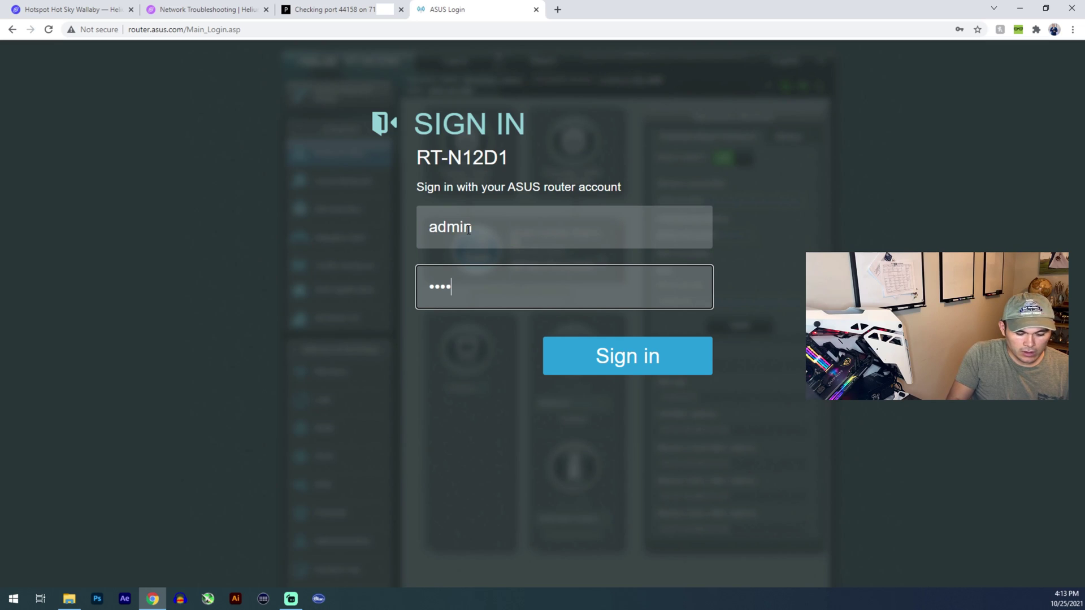
pyautogui.write('••')
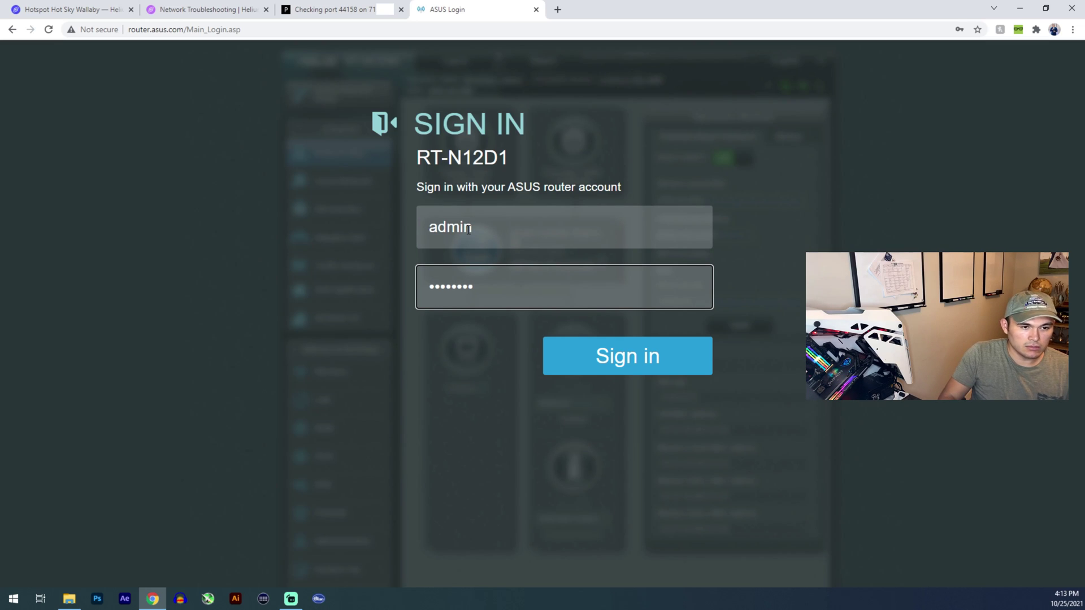
pyautogui.press('Return')
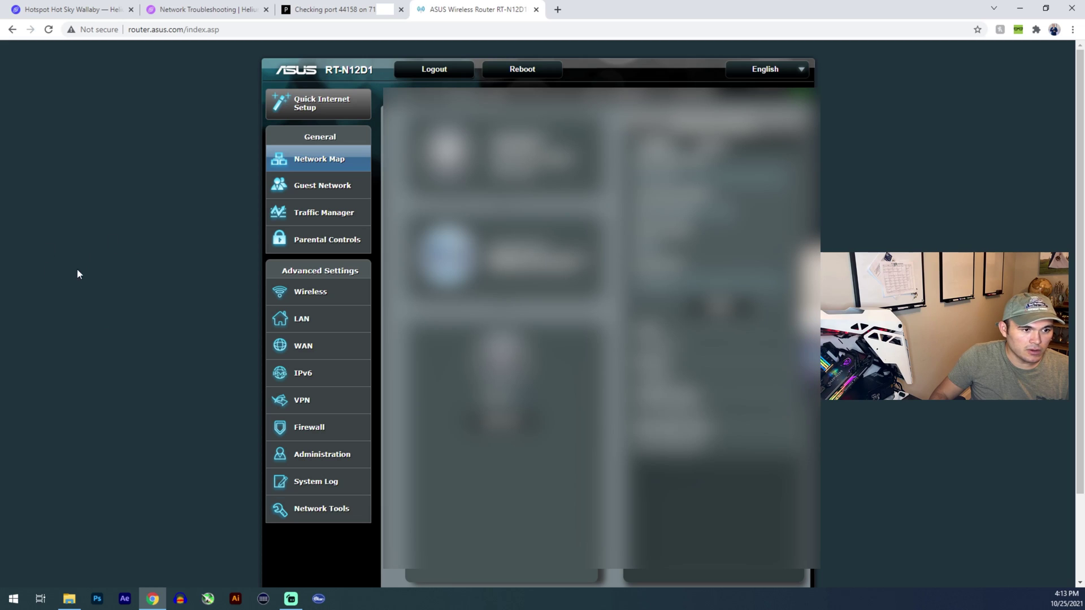
# Under WAN port forwarding, start a rule named Helieum with port range 44158.
pyautogui.click(302, 350)
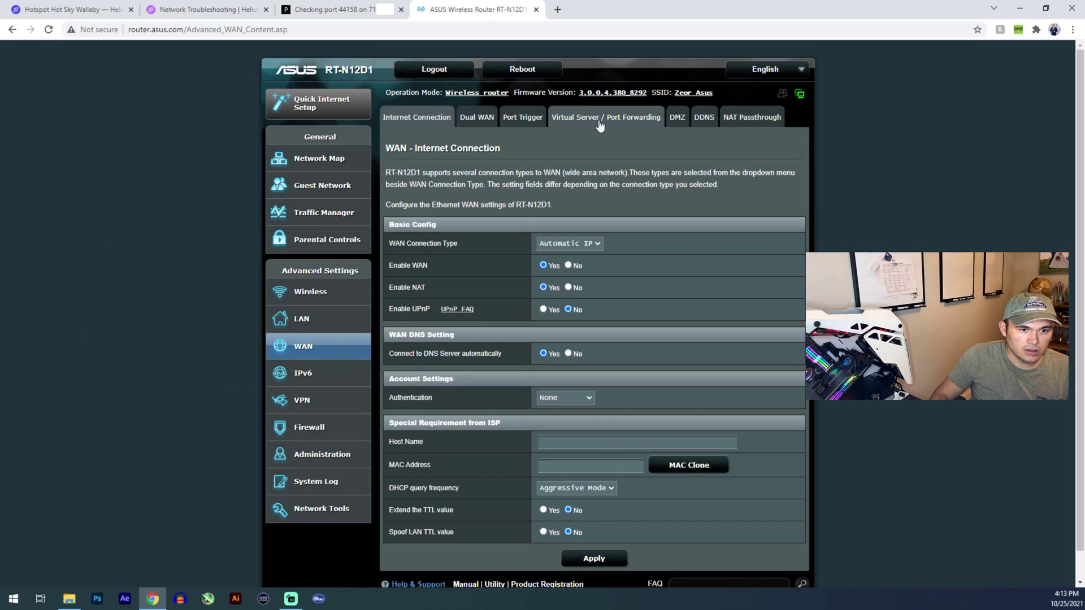
pyautogui.click(599, 122)
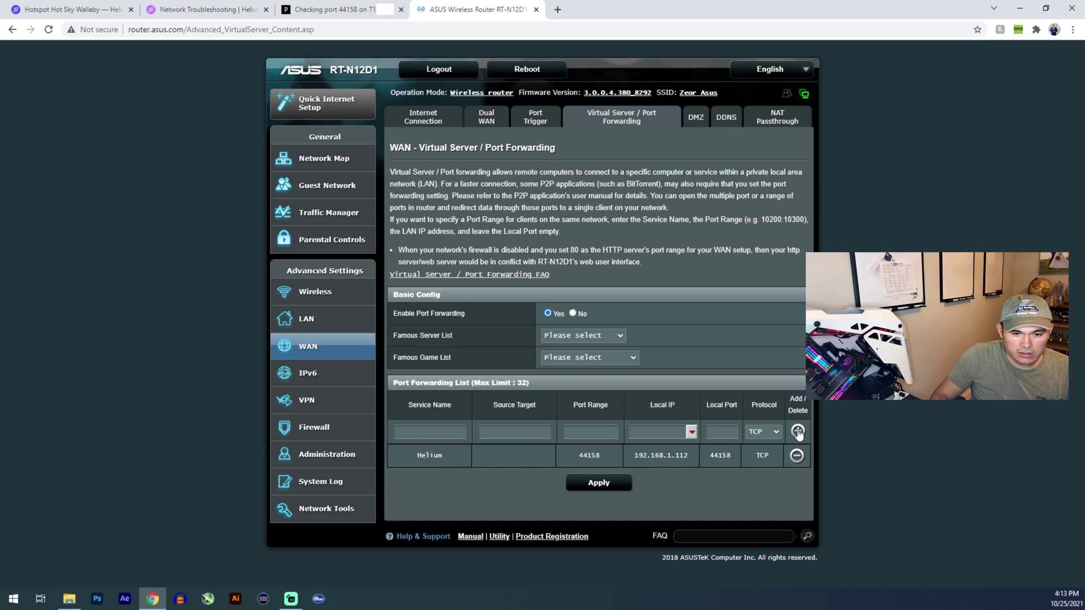
pyautogui.click(452, 431)
pyautogui.write('Helieum')
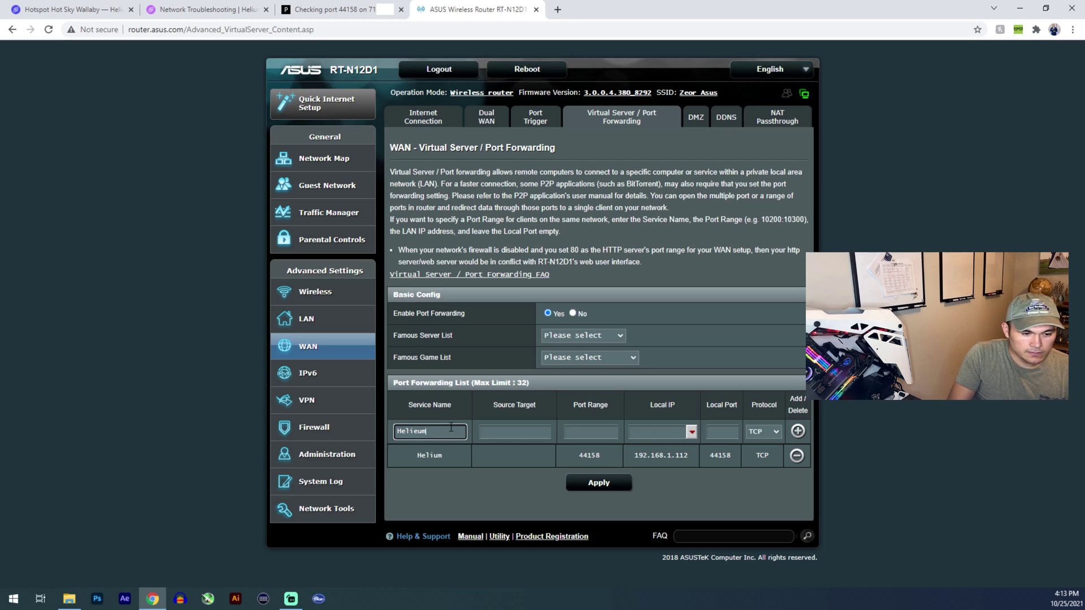
pyautogui.press('Tab')
pyautogui.press('Tab')
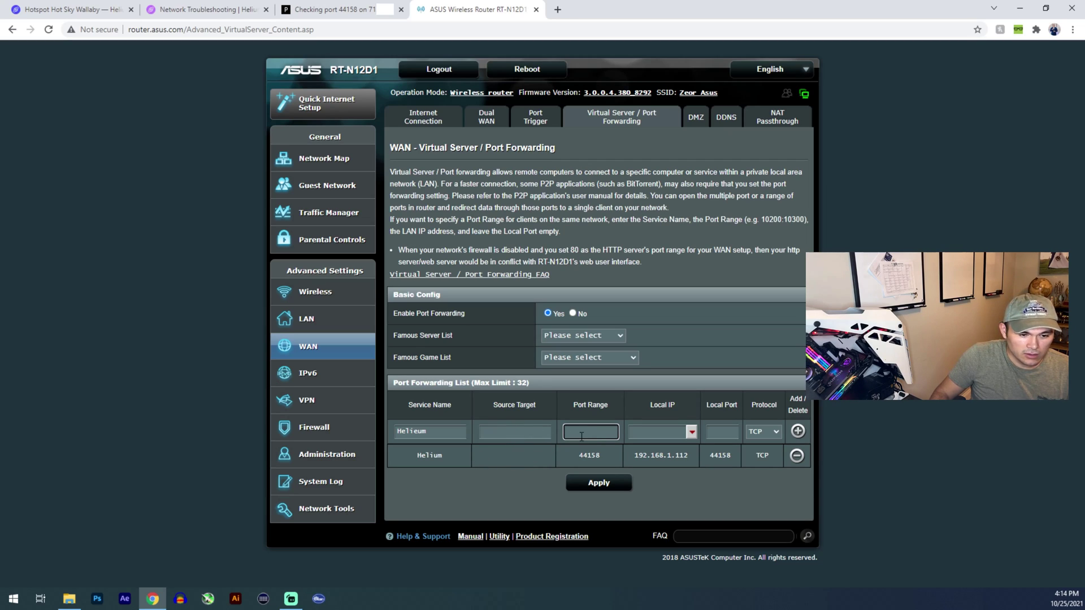
pyautogui.write('44158')
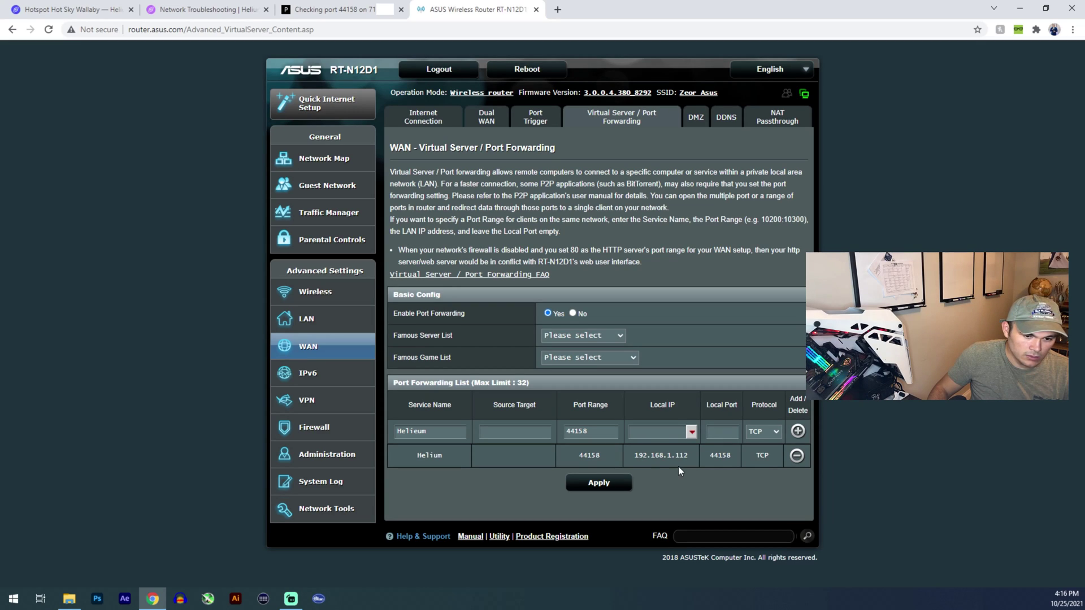
pyautogui.click(691, 433)
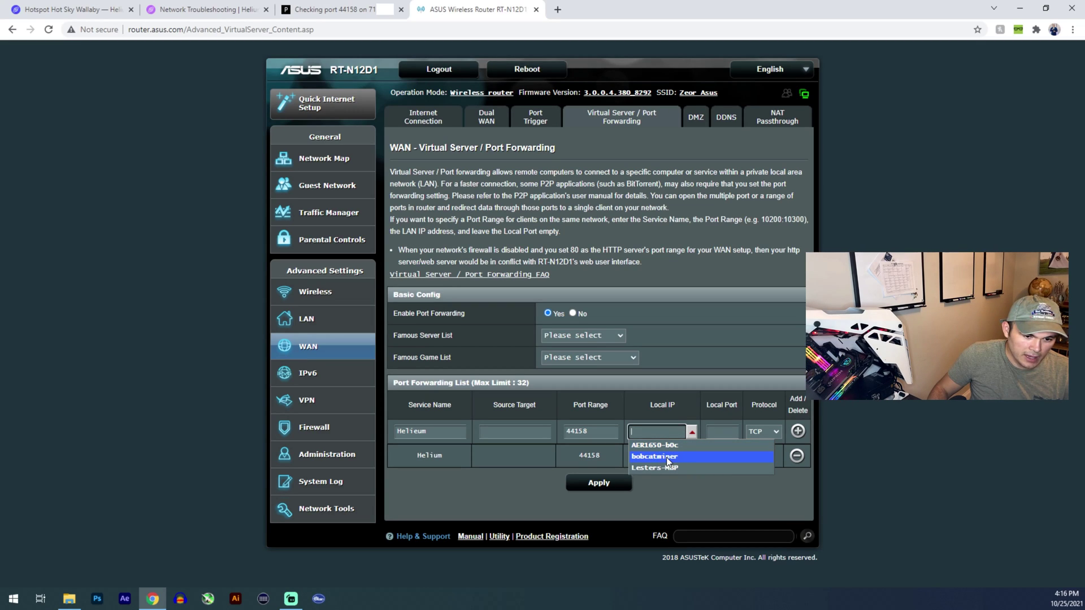
# Point the rule's local IP at the bobcatminer device, 192.168.1.112.
pyautogui.click(667, 458)
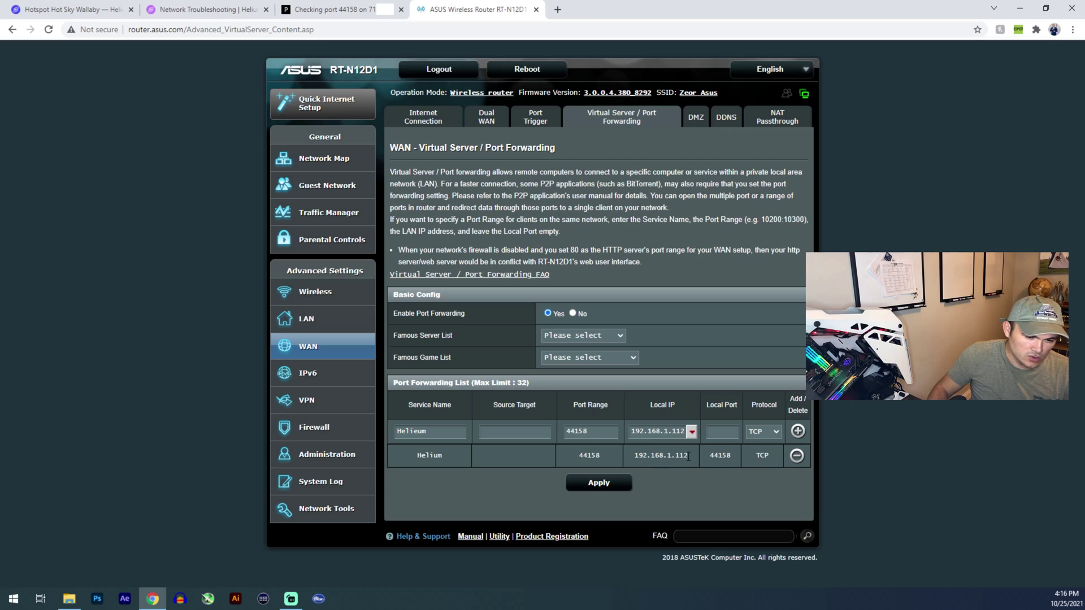
pyautogui.doubleClick(631, 431)
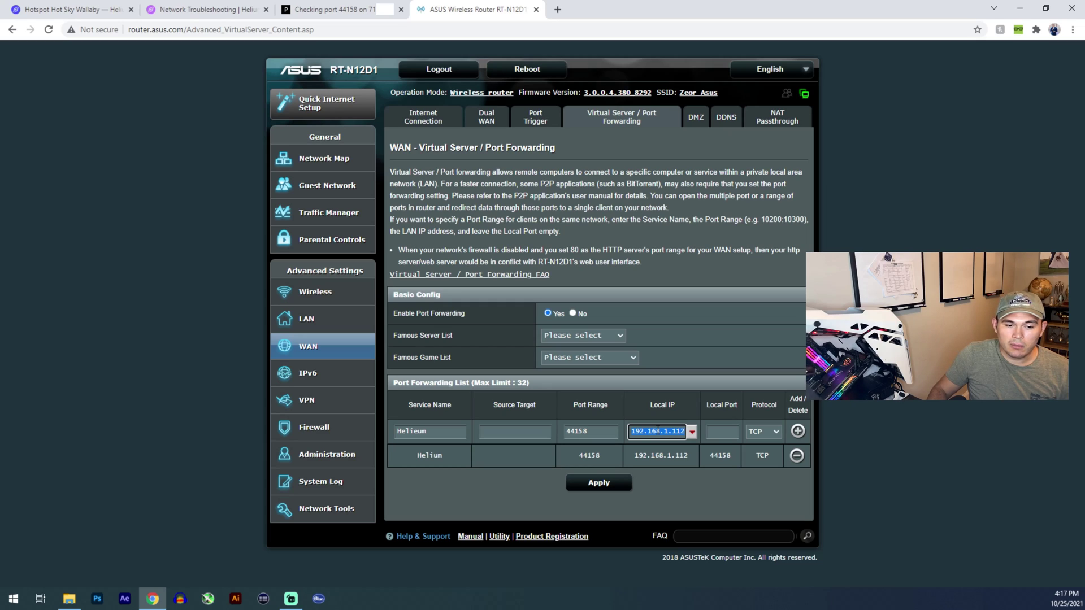
pyautogui.doubleClick(589, 455)
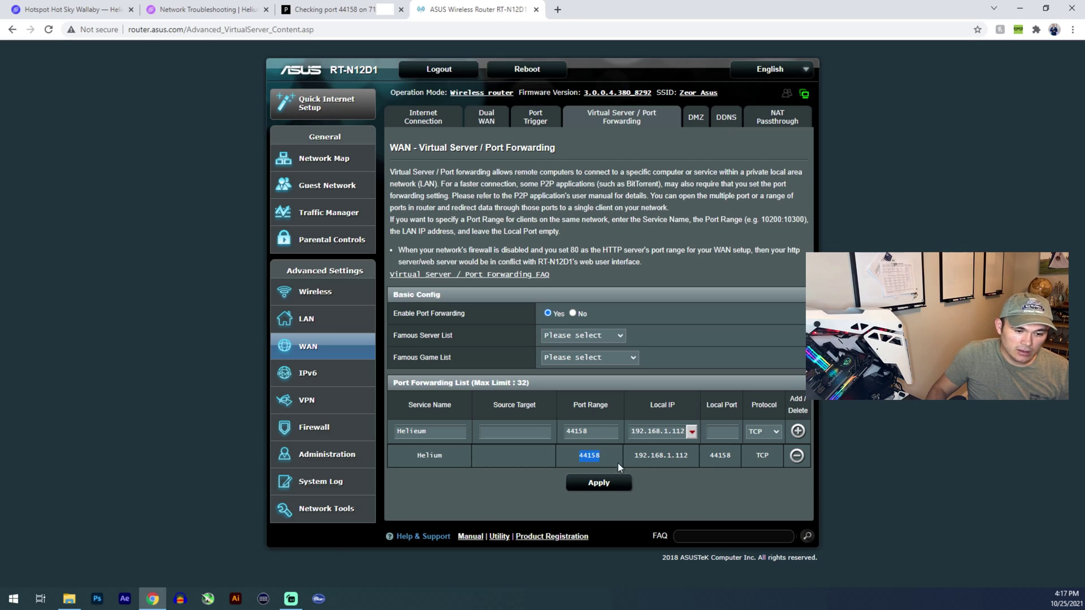
pyautogui.click(641, 455)
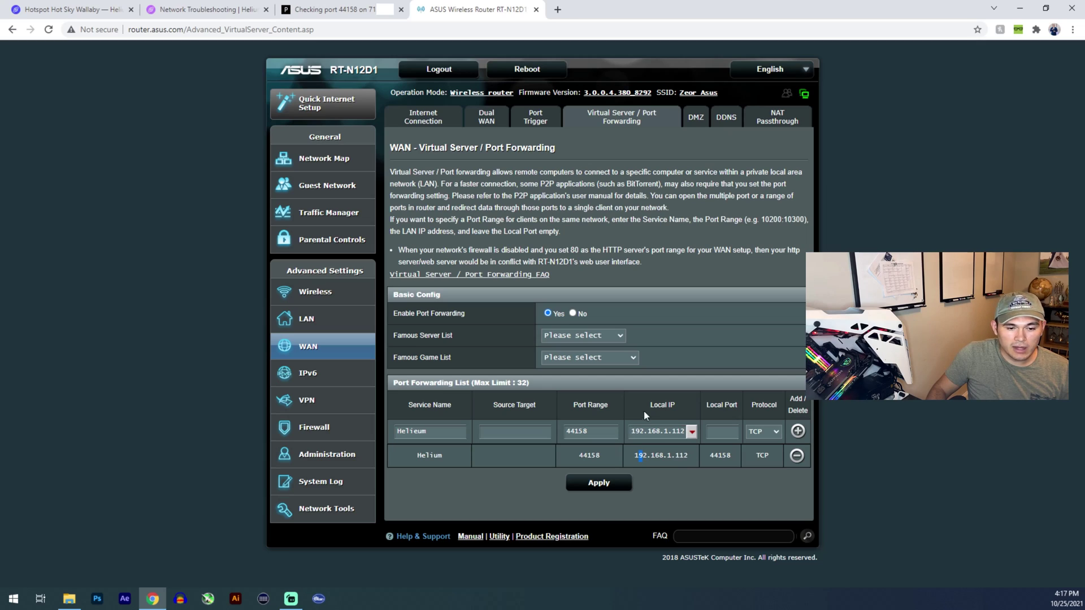
pyautogui.click(691, 433)
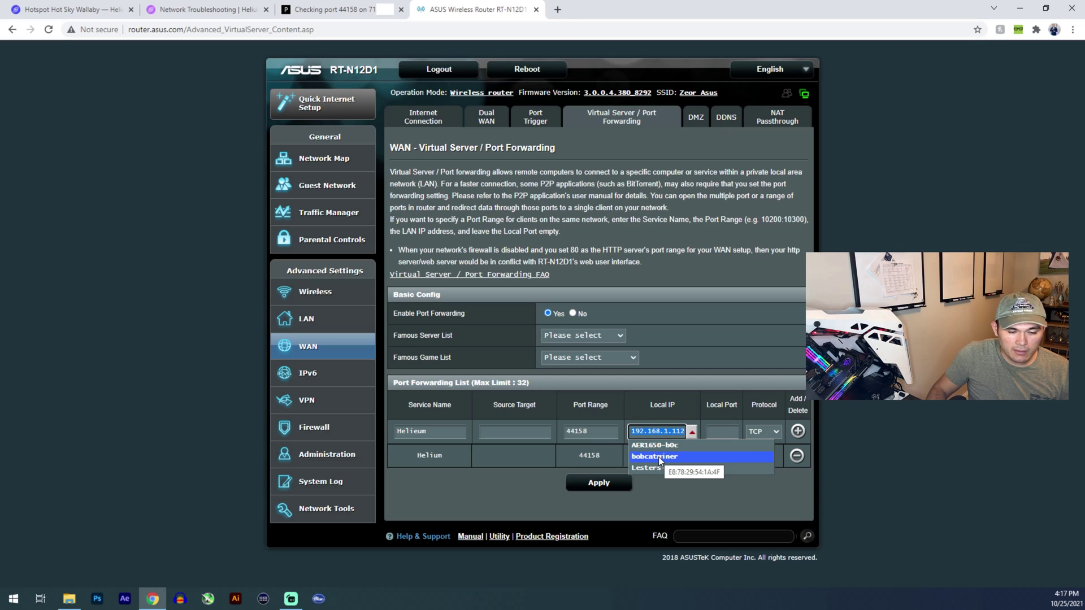
pyautogui.click(659, 456)
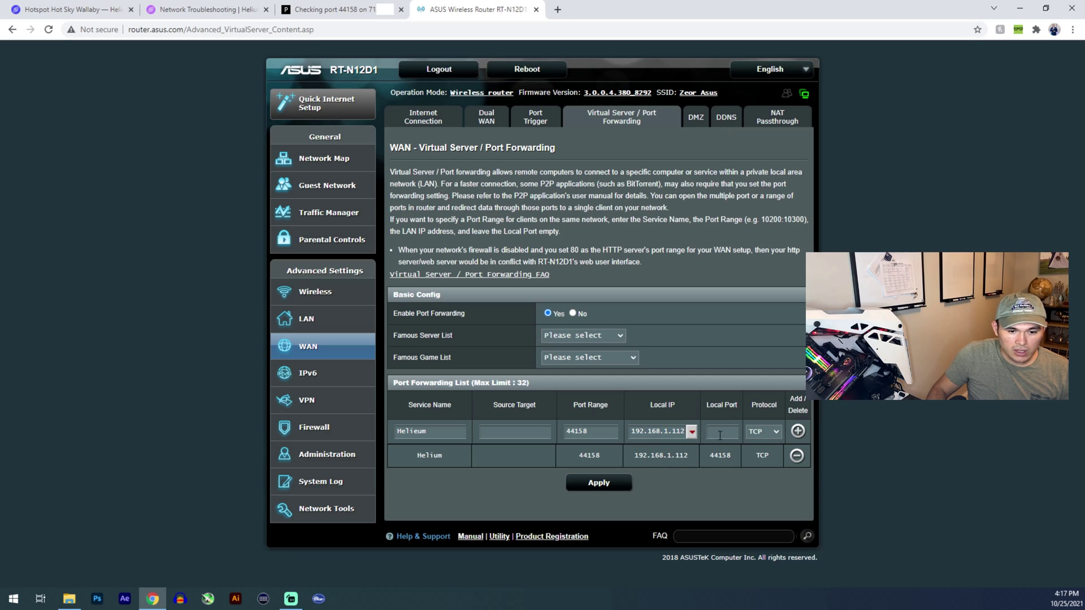
# Copy 44158 into the local port field and add the rule to the forwarding list.
pyautogui.doubleClick(576, 430)
pyautogui.rightClick(576, 431)
pyautogui.click(619, 303)
pyautogui.click(713, 430)
pyautogui.rightClick(713, 430)
pyautogui.click(743, 335)
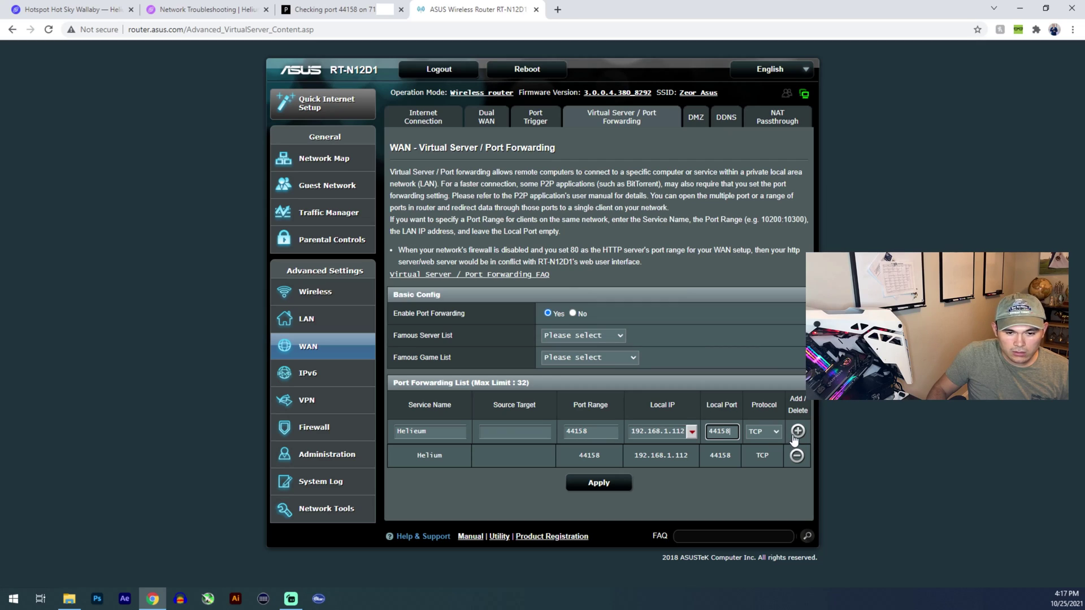
pyautogui.click(794, 434)
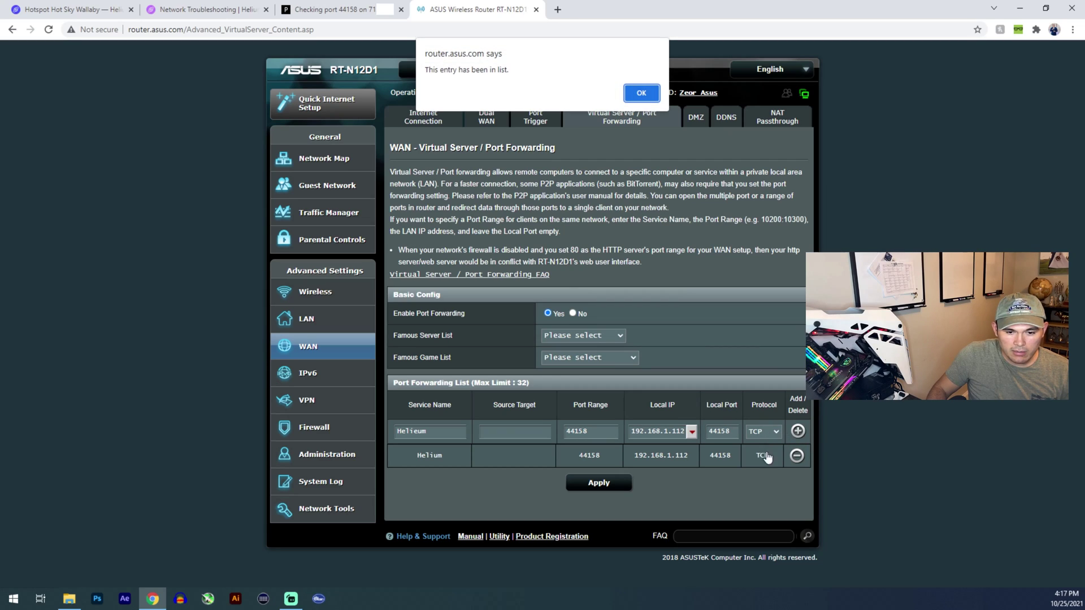
pyautogui.click(642, 93)
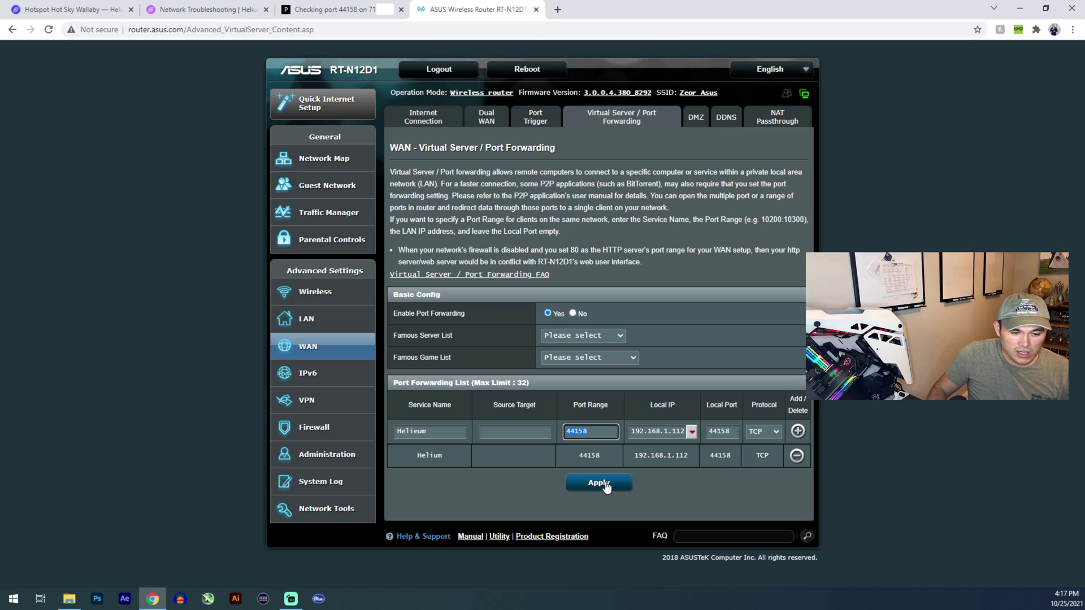
pyautogui.click(674, 489)
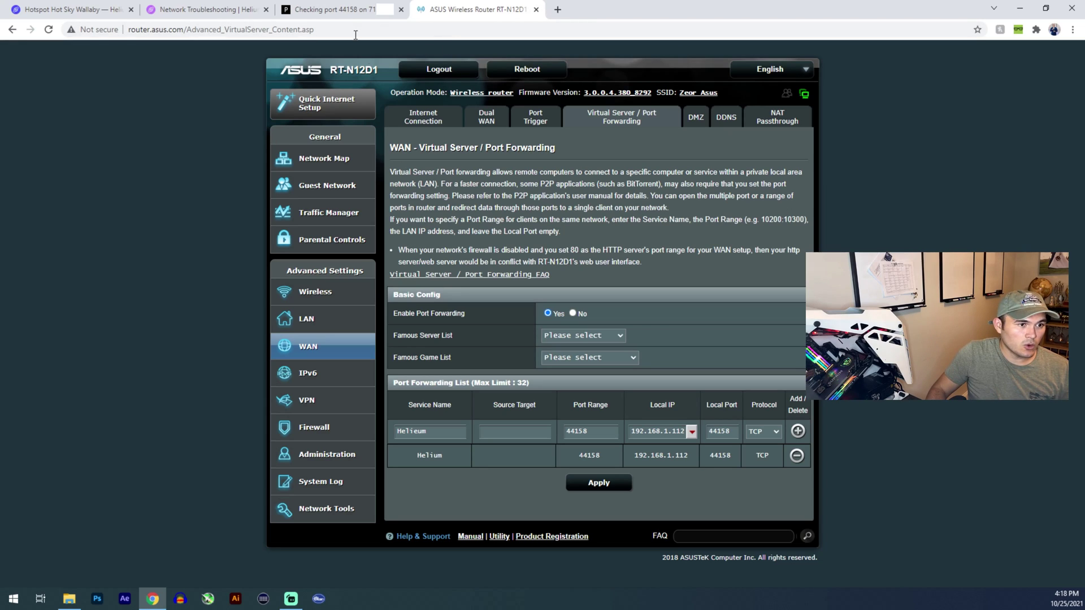
# Re-run the port 44158 check by reloading Port Checker and resubmitting, then switch tabs.
pyautogui.click(345, 11)
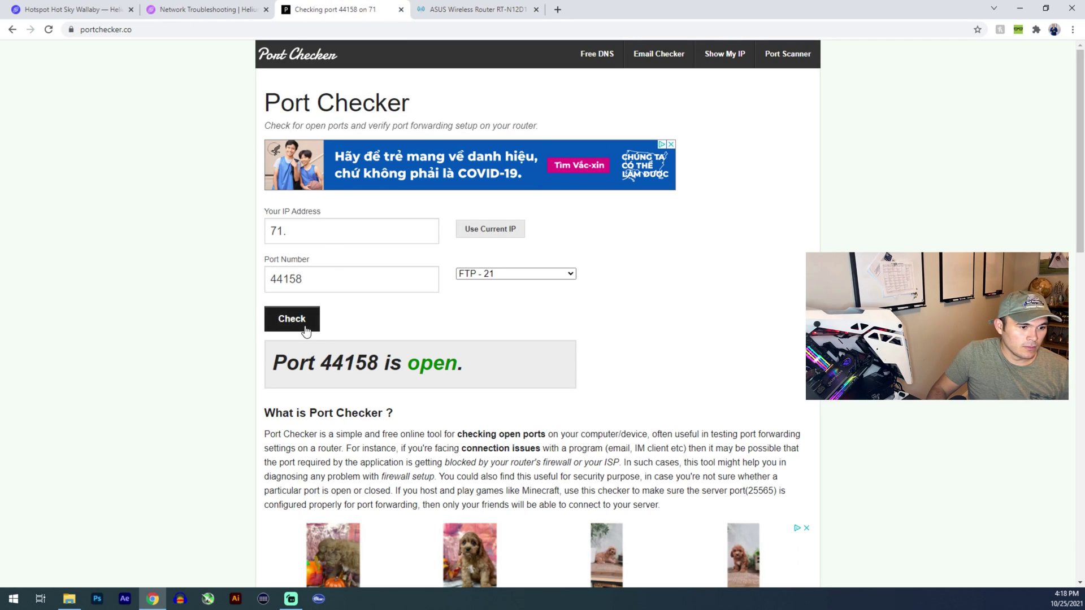
pyautogui.click(52, 29)
pyautogui.click(585, 116)
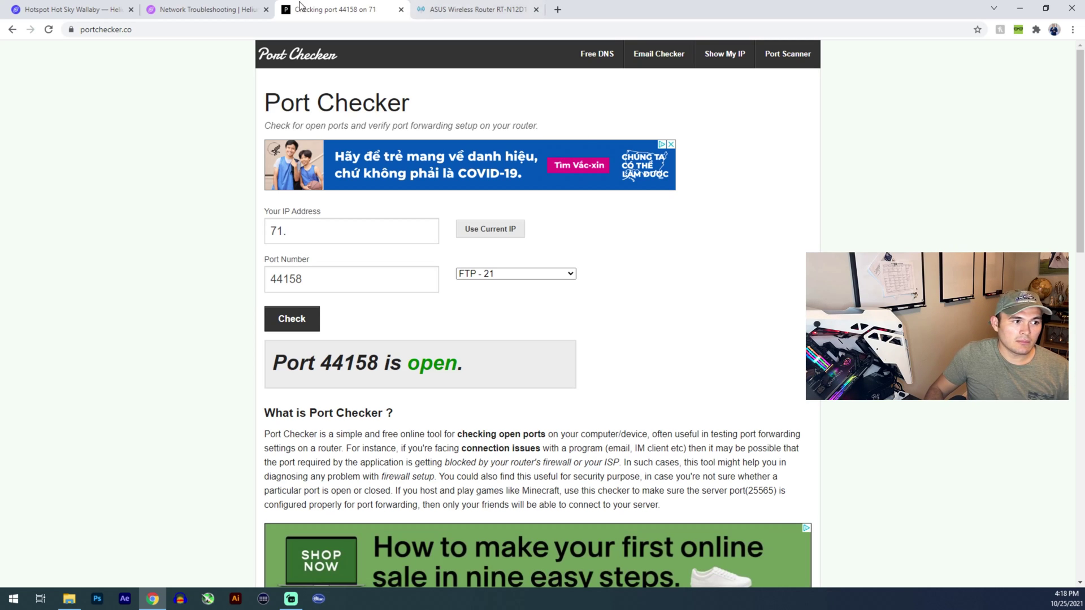
pyautogui.click(32, 9)
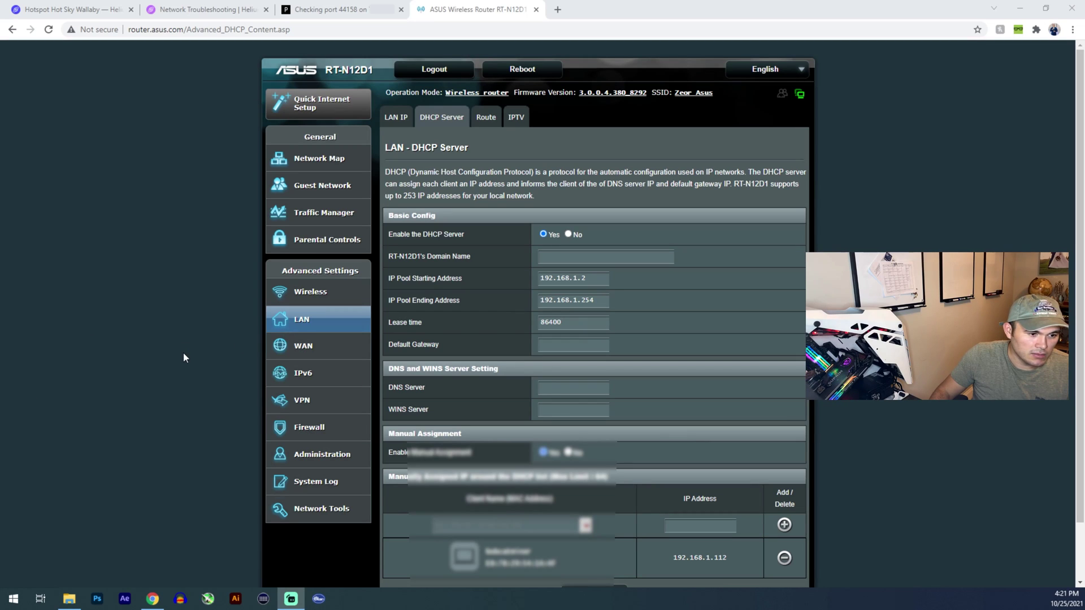
# Fill the manual assignment row by choosing the miner from the client list and copying its IP.
pyautogui.click(294, 323)
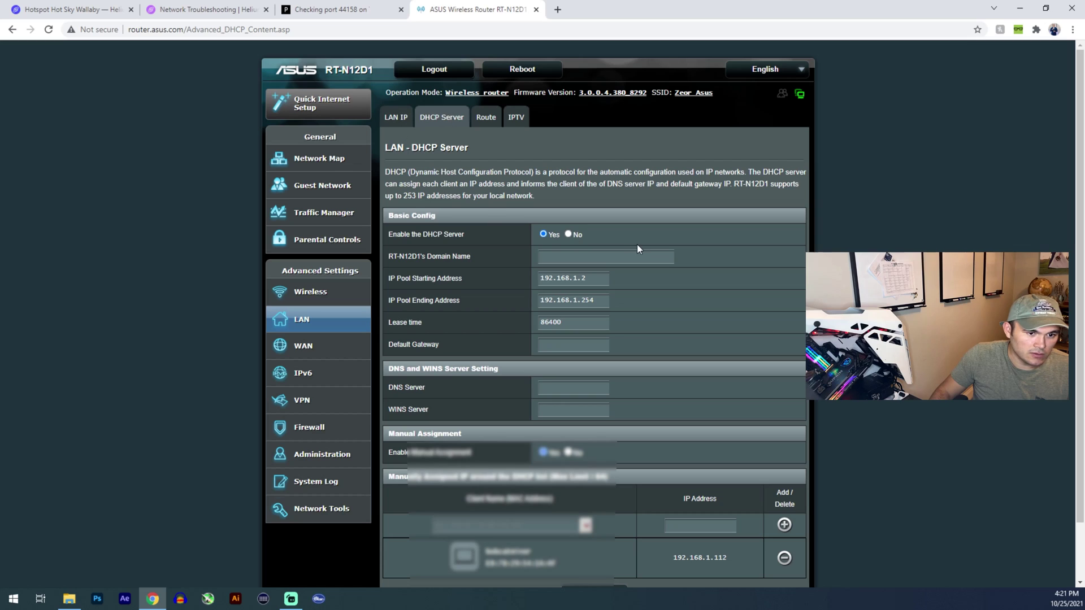
pyautogui.scroll(-2, 511, 290)
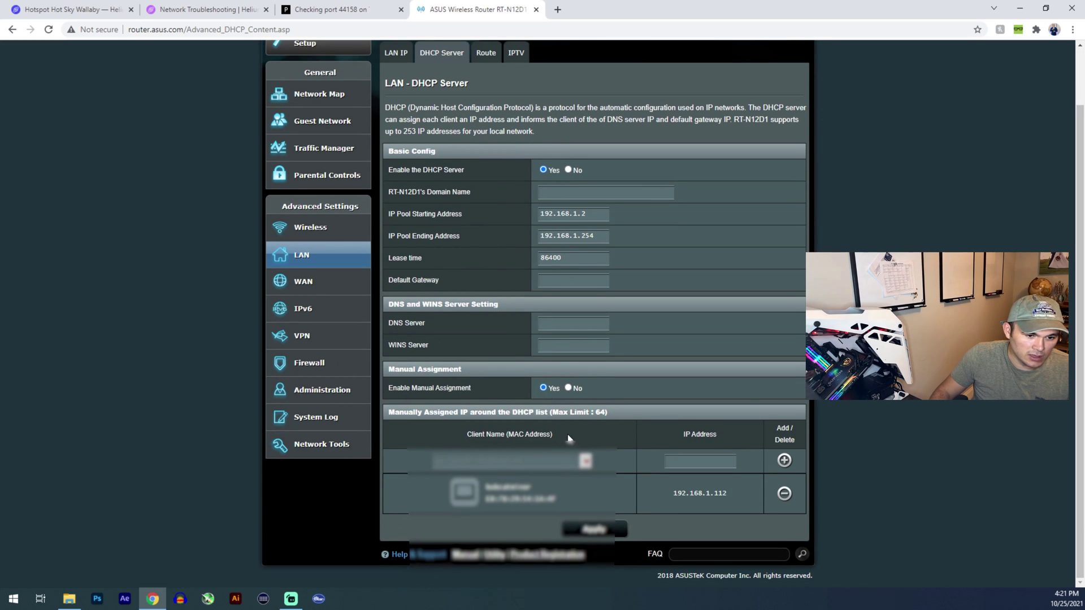
pyautogui.click(784, 461)
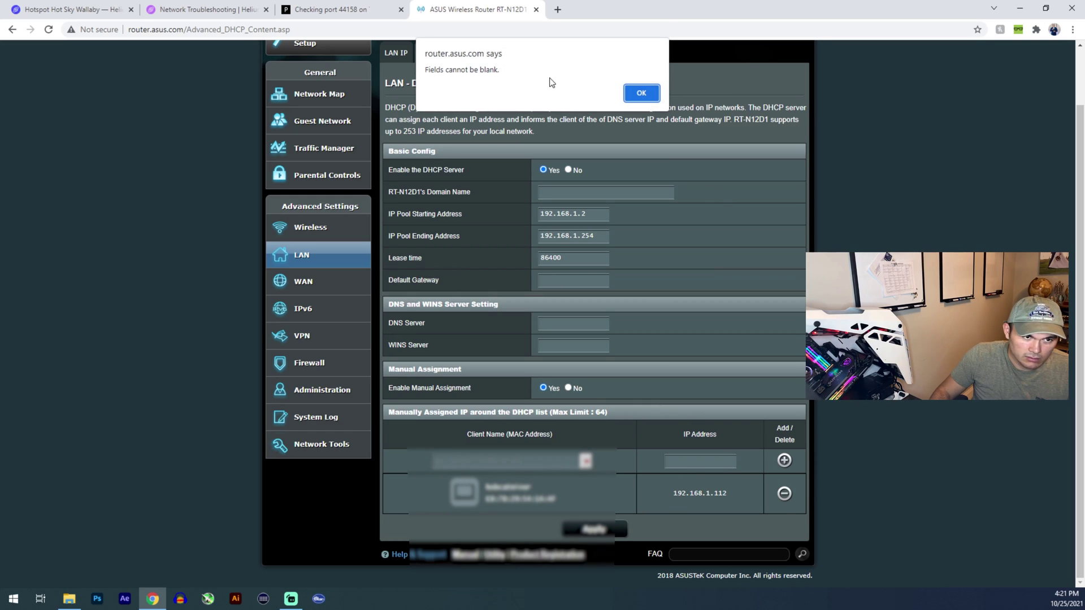
pyautogui.click(639, 94)
pyautogui.click(585, 461)
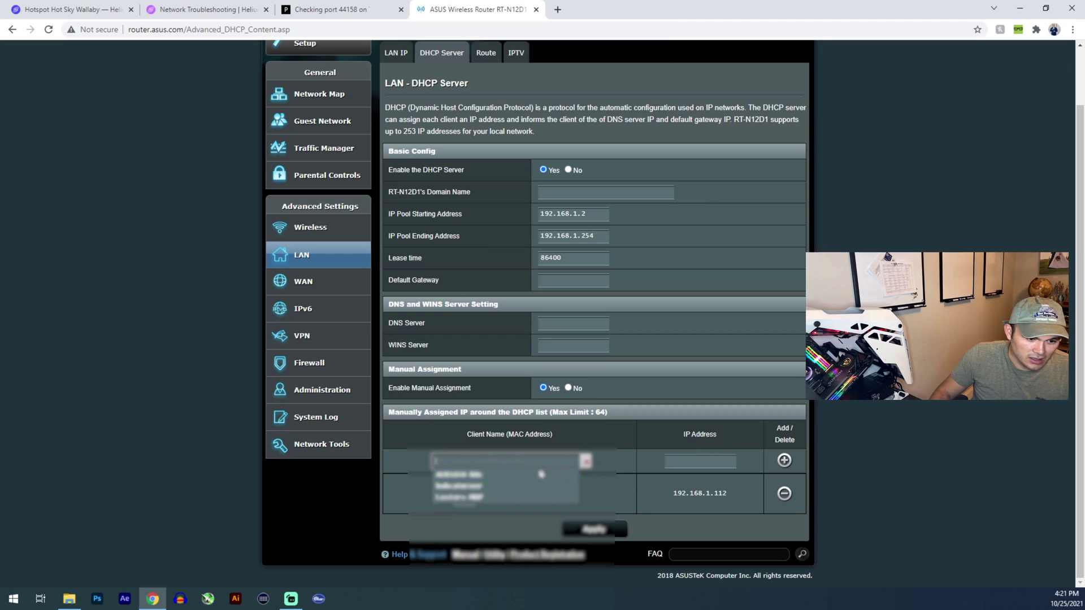
pyautogui.click(471, 487)
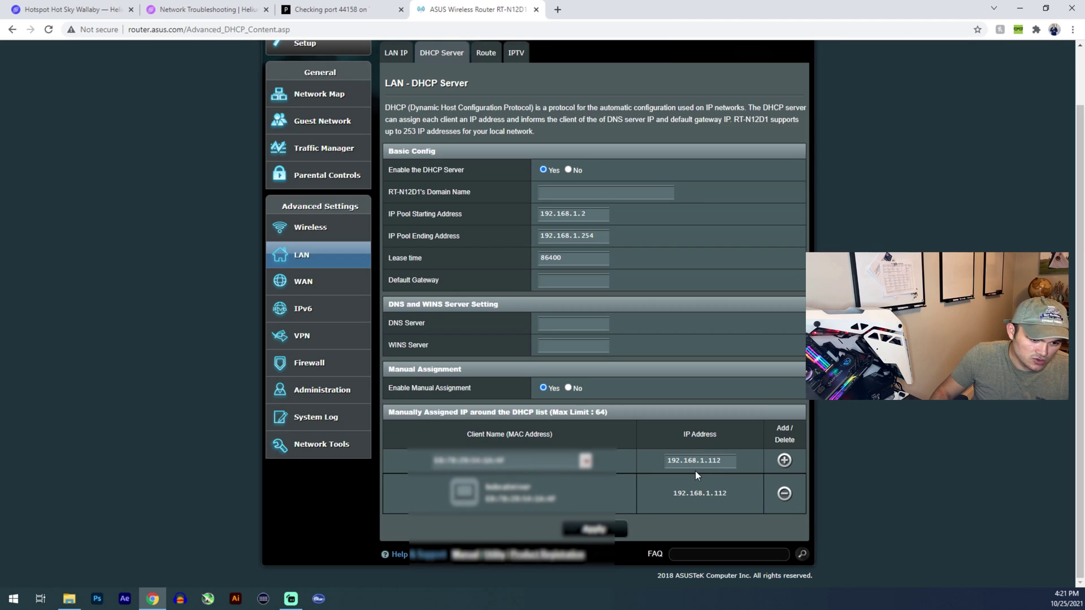
pyautogui.moveTo(727, 460); pyautogui.dragTo(697, 460)
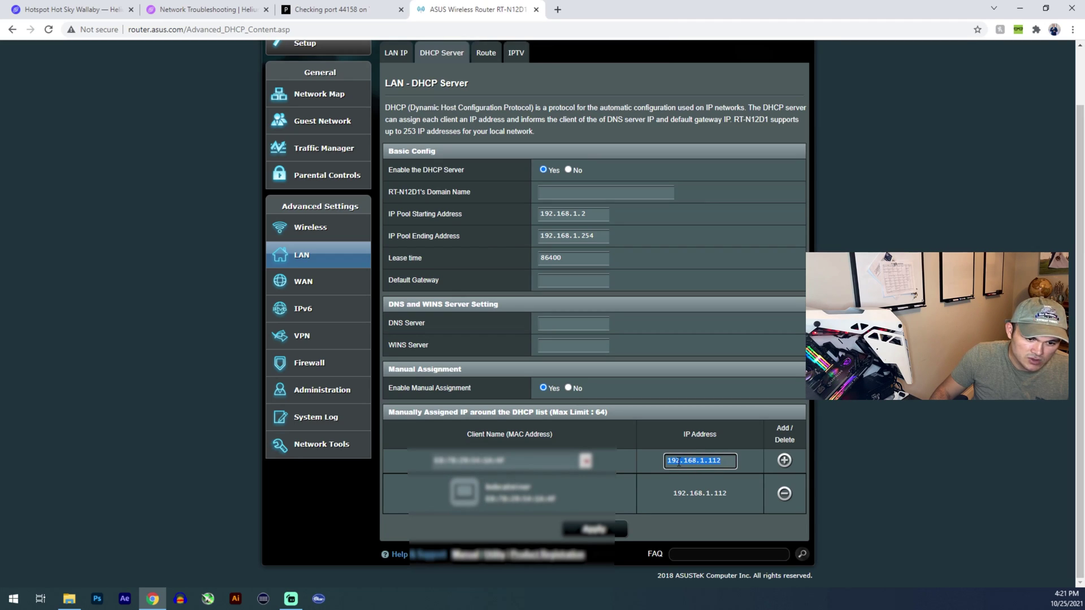
pyautogui.rightClick(678, 462)
pyautogui.click(714, 326)
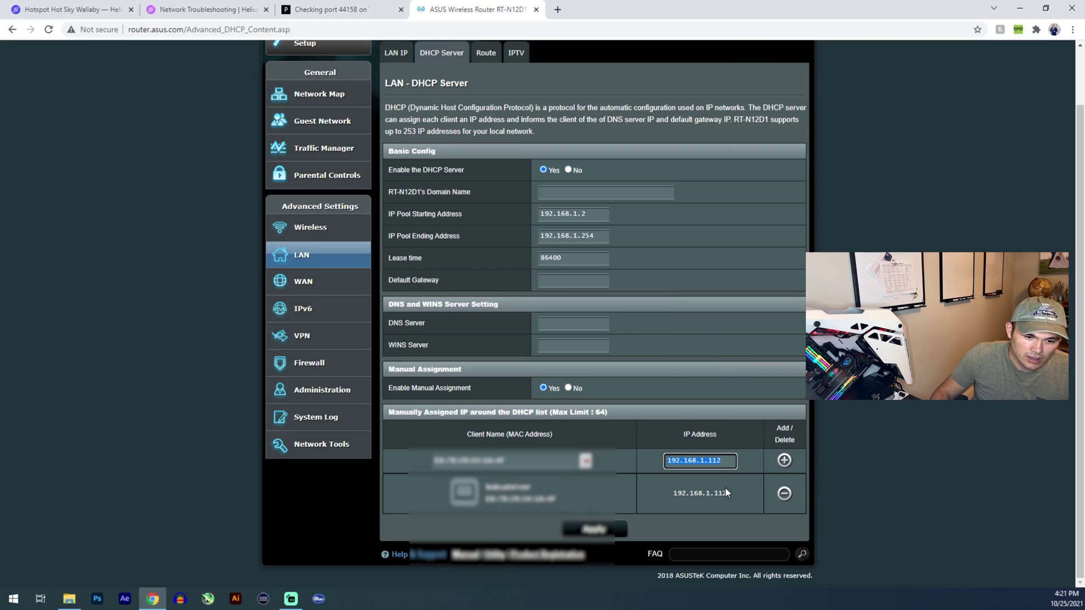
# Delete the old entry, reselect the miner's MAC, and add the 192.168.1.112 reservation.
pyautogui.click(783, 493)
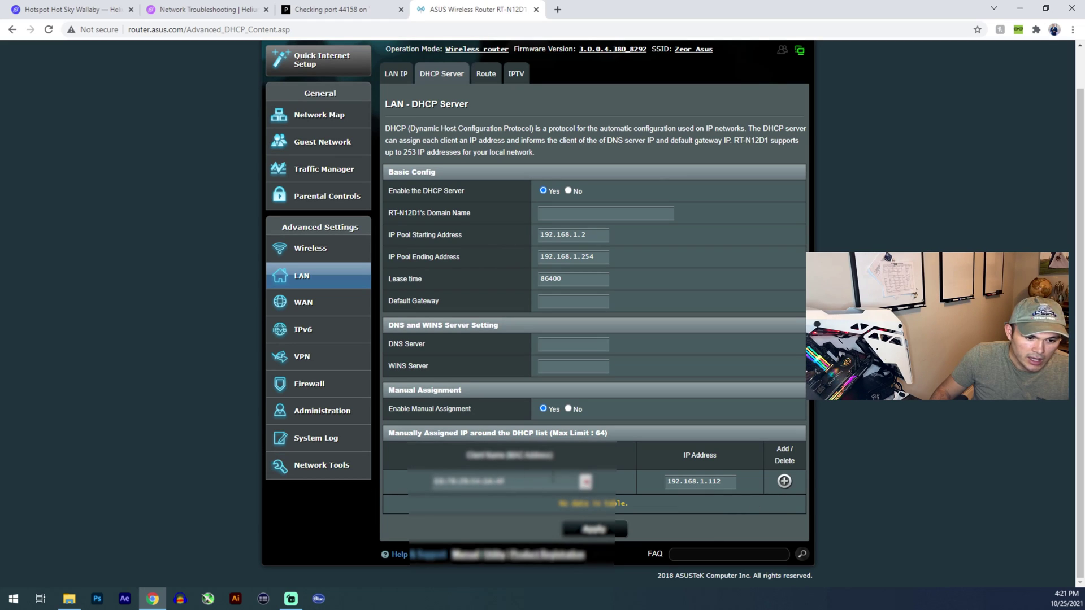
pyautogui.click(585, 481)
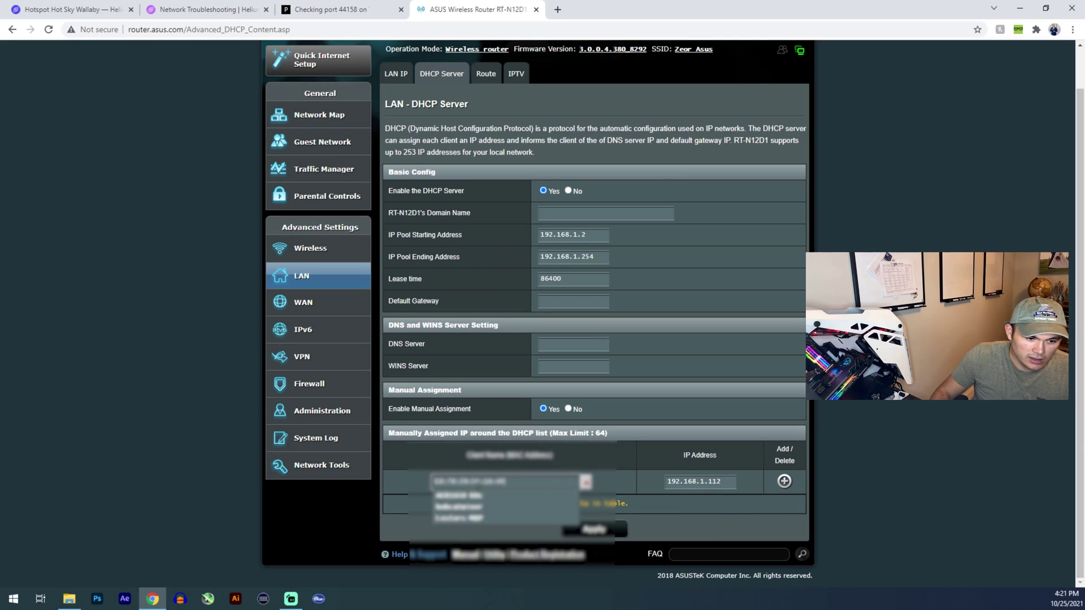
pyautogui.click(459, 506)
pyautogui.hotkey('ctrl', 'a')
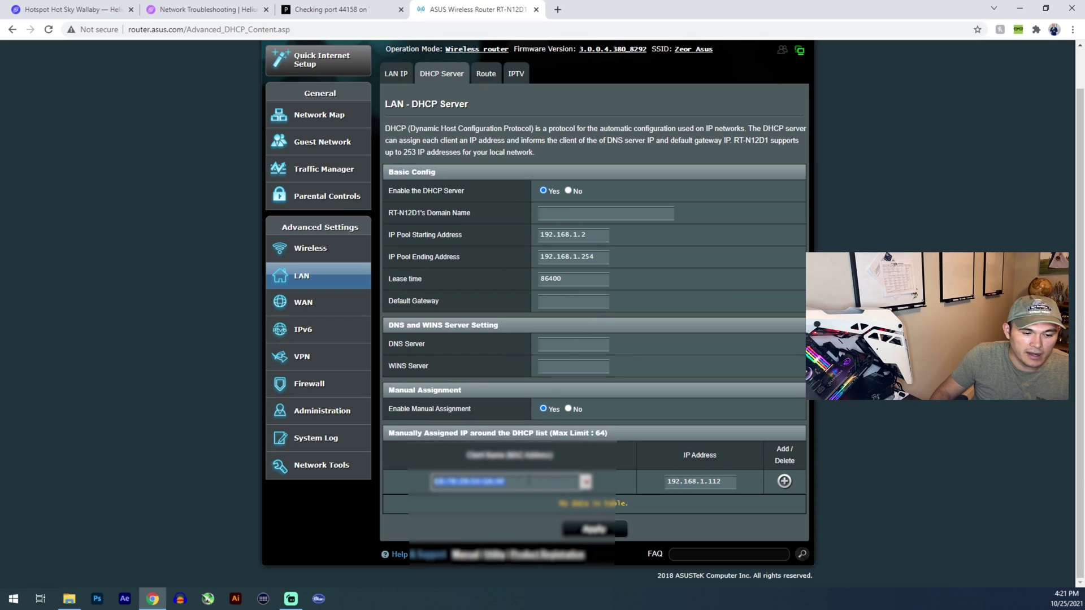
pyautogui.click(712, 487)
pyautogui.moveTo(731, 482); pyautogui.dragTo(661, 487)
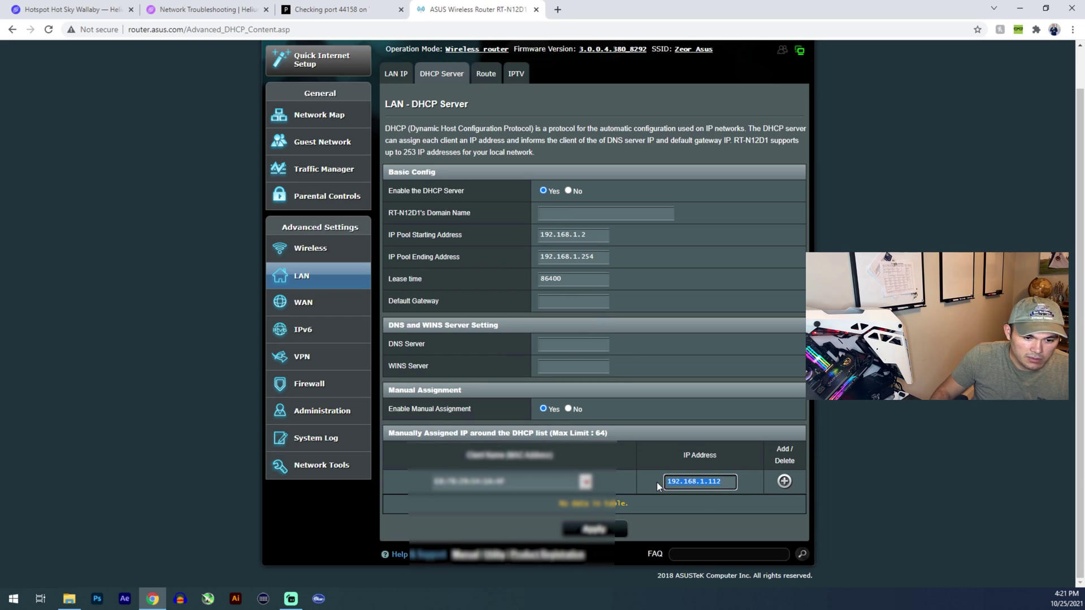
pyautogui.click(784, 483)
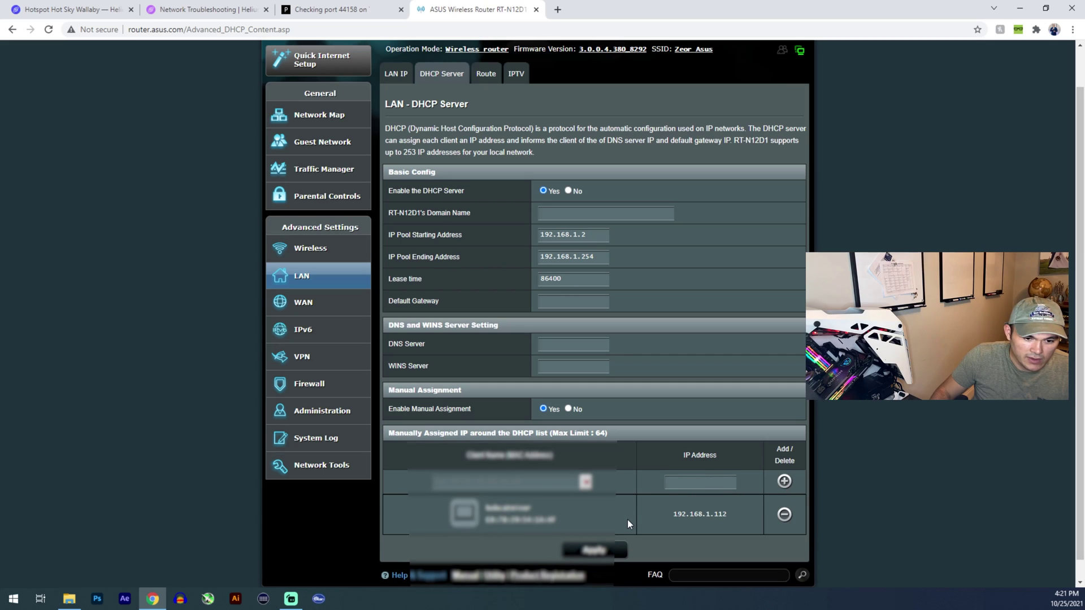
# Check the 192.168.1.112 entry in the DHCP assignment list, then switch back to Port Checker.
pyautogui.scroll(-1, 493, 497)
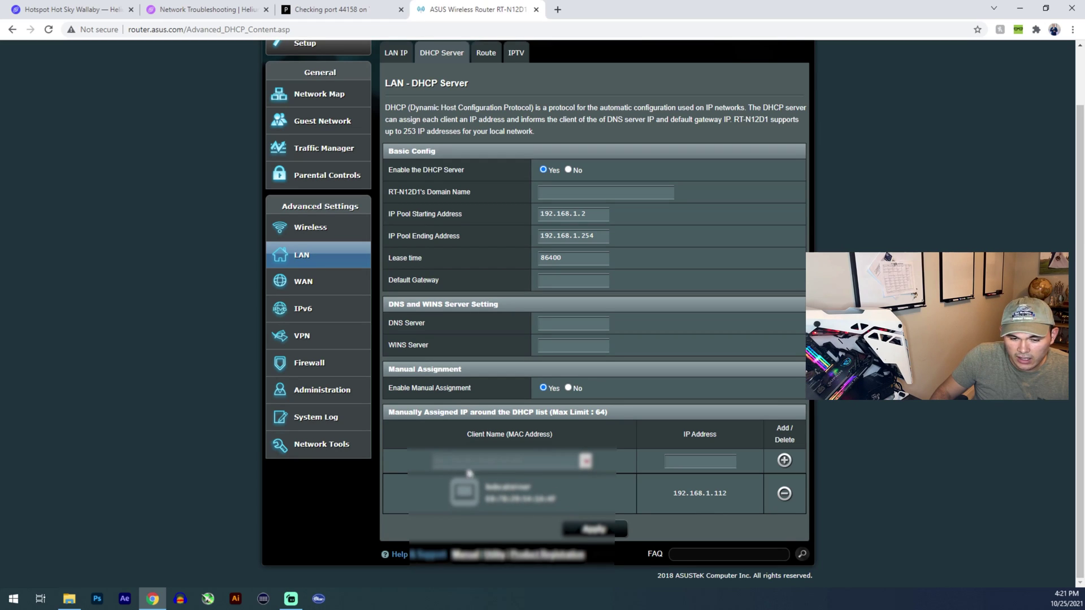
pyautogui.moveTo(676, 494); pyautogui.dragTo(727, 493)
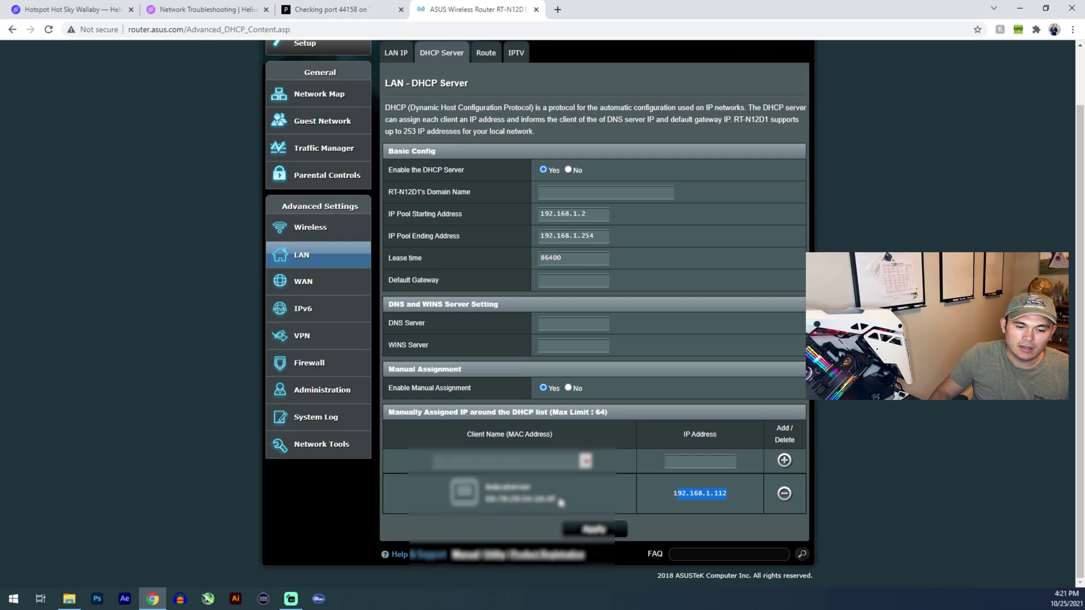
pyautogui.click(684, 494)
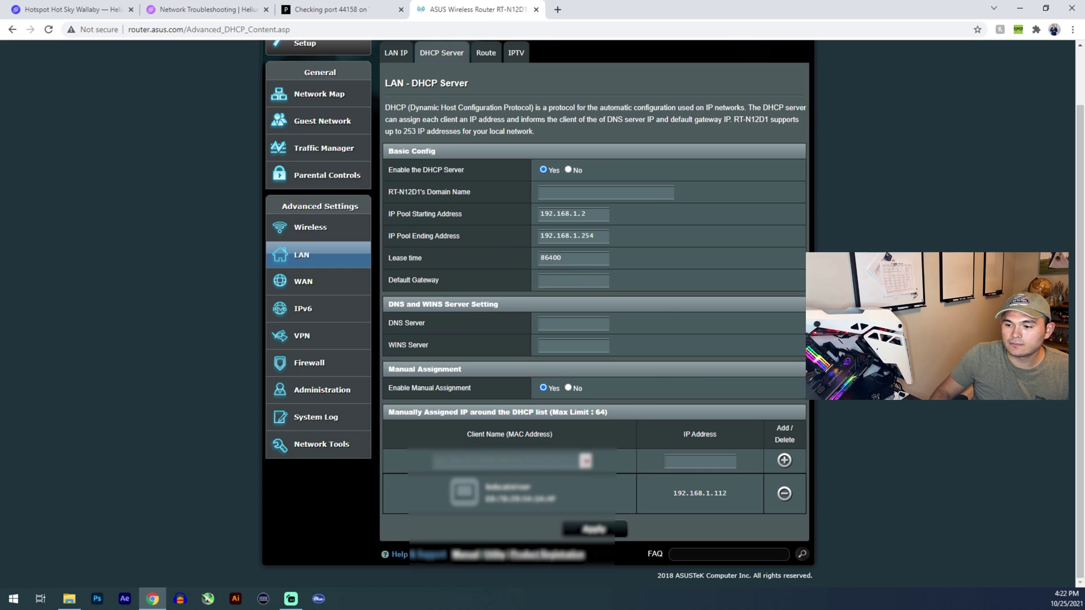
pyautogui.hotkey('ctrl', 'shift', 'Tab')
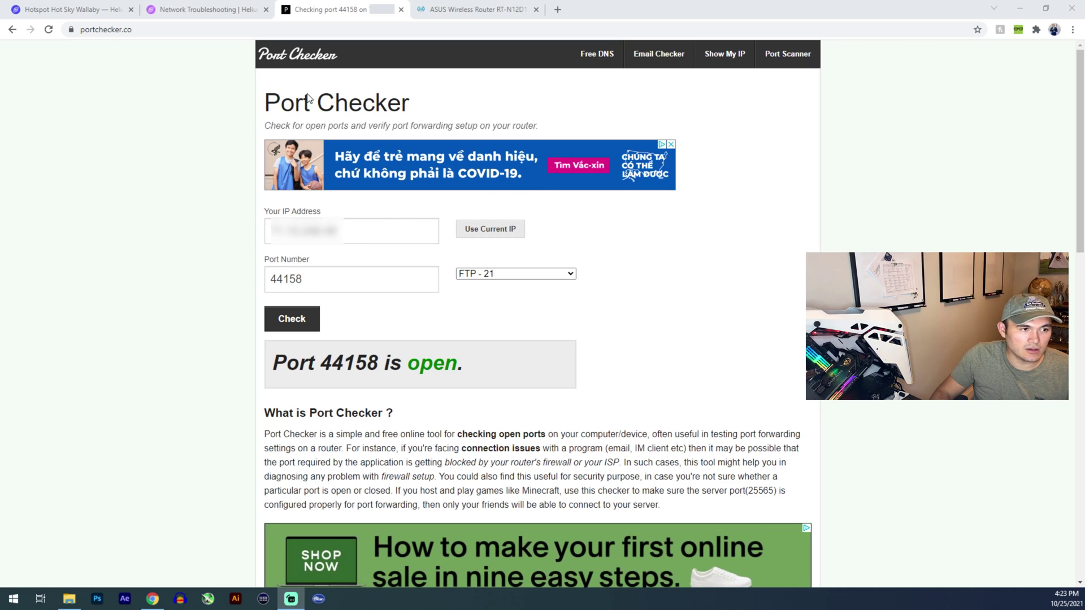
# Review the 'Port 44158 is open' result again, then return to the router's LAN IP page.
pyautogui.click(272, 277)
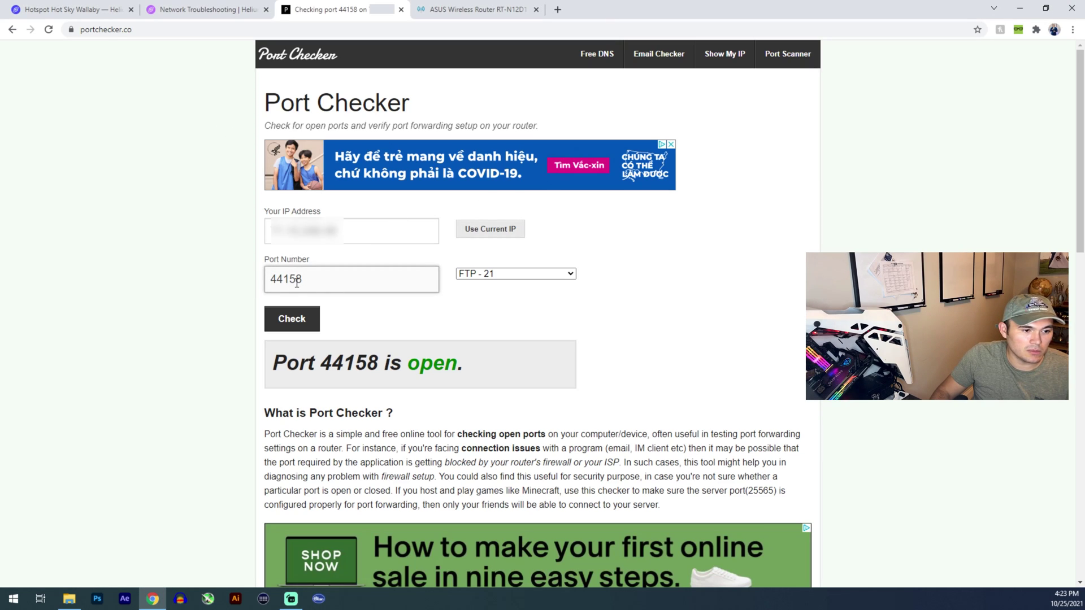
pyautogui.moveTo(307, 363); pyautogui.dragTo(484, 375)
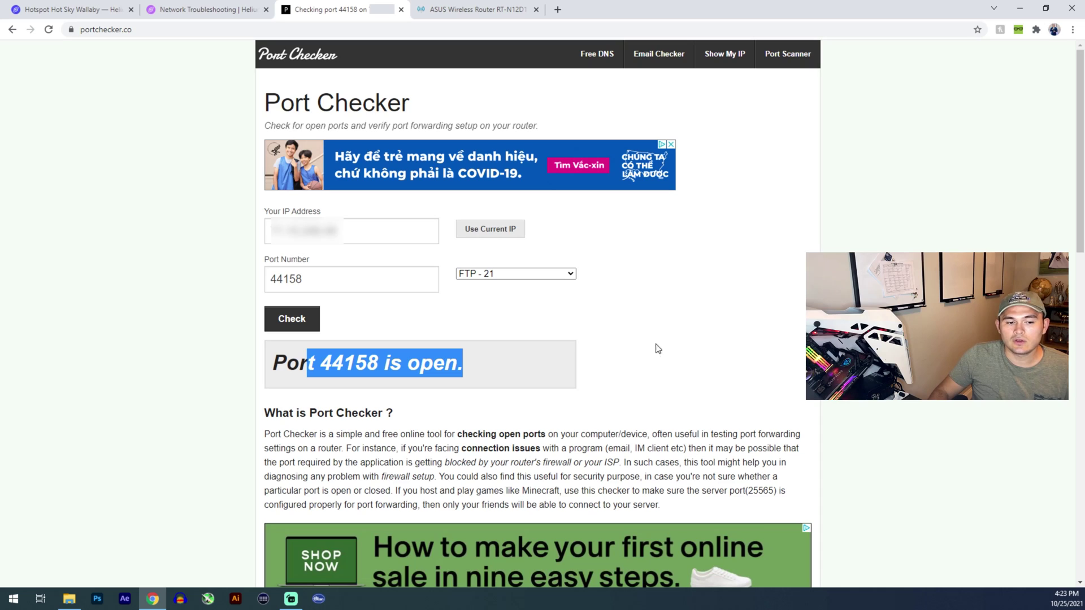
pyautogui.click(316, 366)
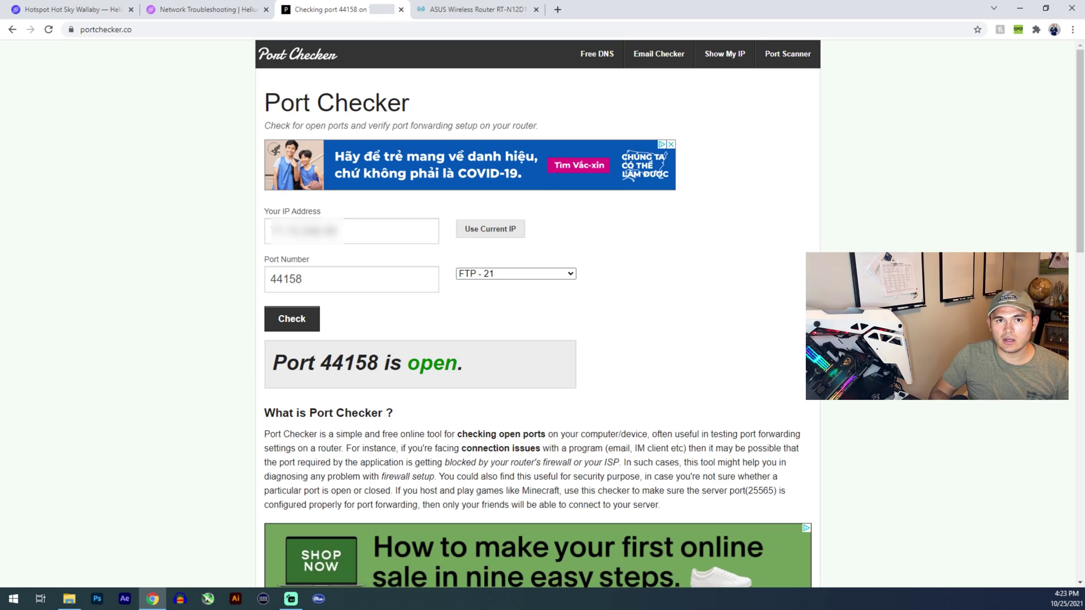
pyautogui.click(475, 9)
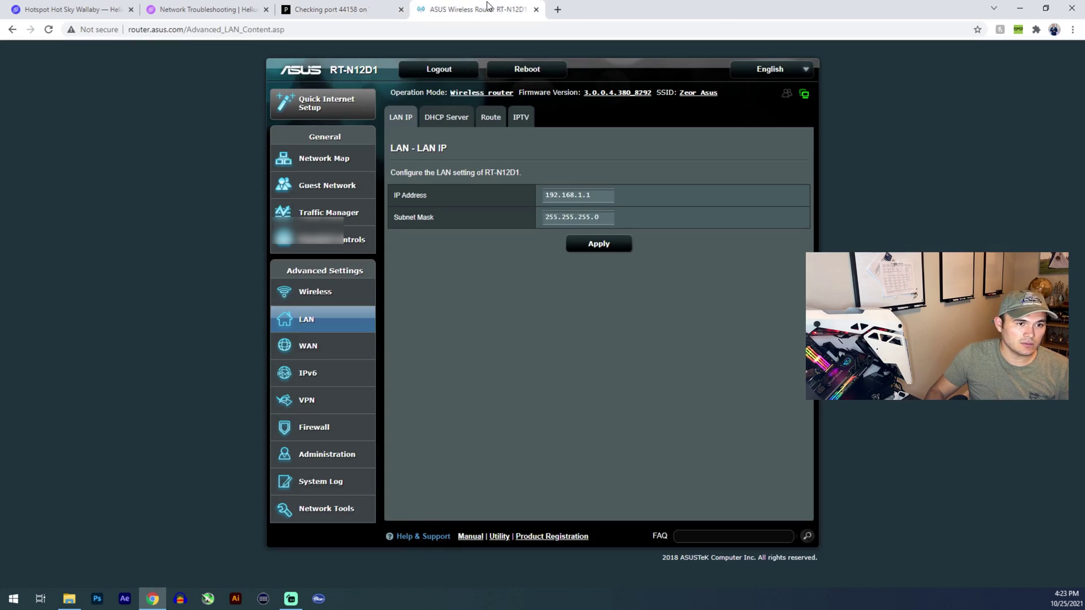